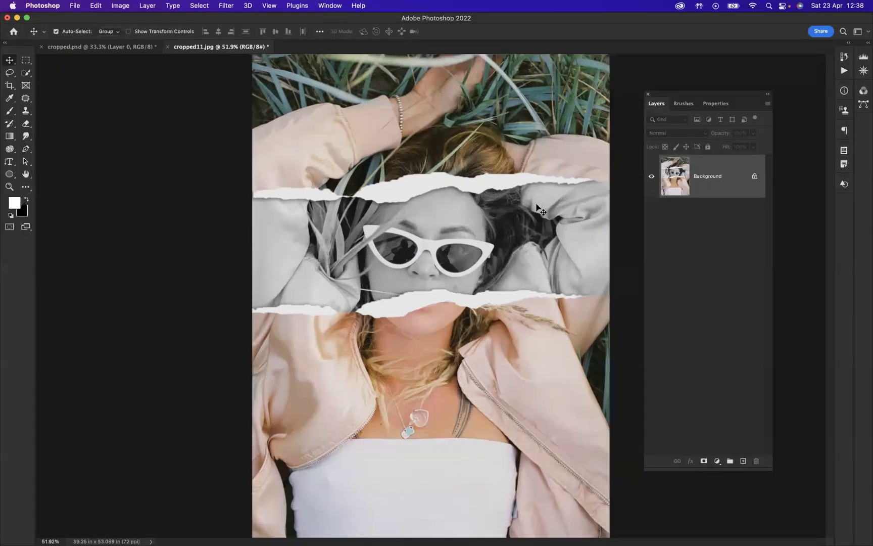
Switch from cropped11.jpg to the original portrait document cropped.psd
click(125, 48)
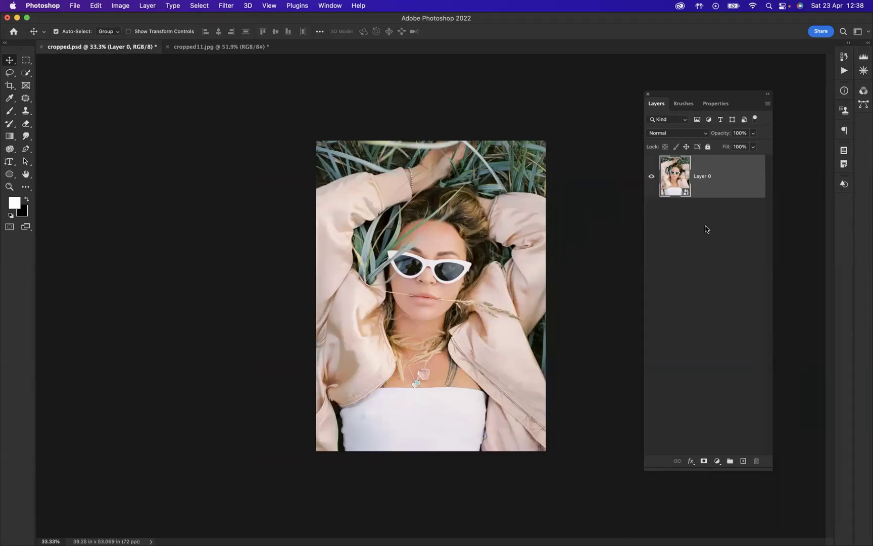
Show the Layers panel and duplicate the portrait Layer 0 with Cmd+J
click(327, 6)
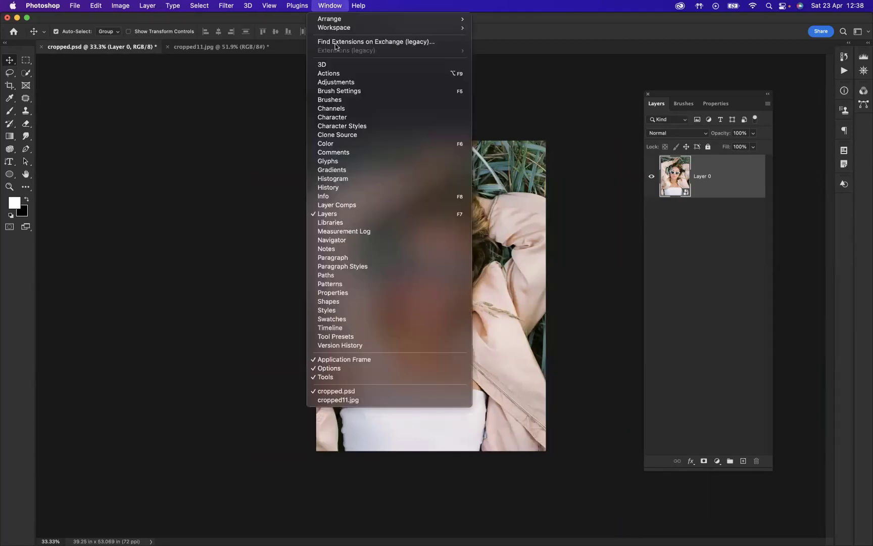
click(333, 217)
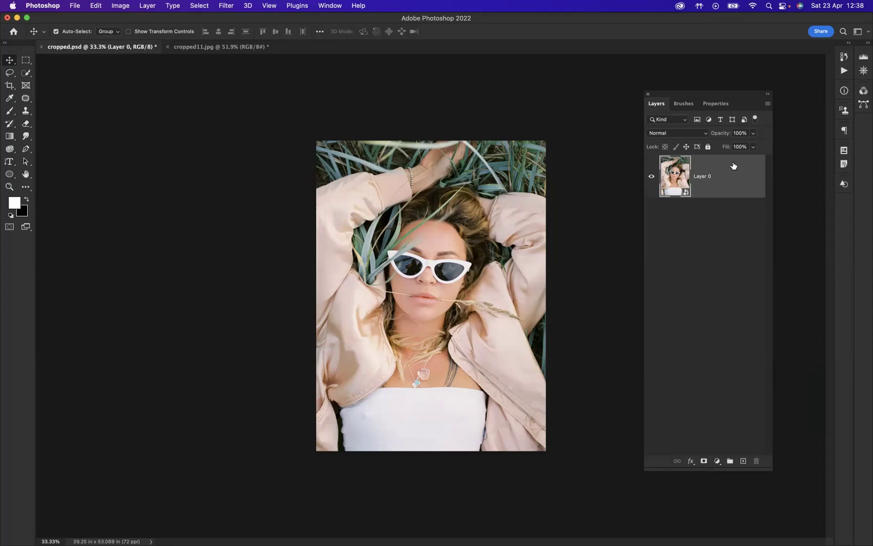
key(super+j)
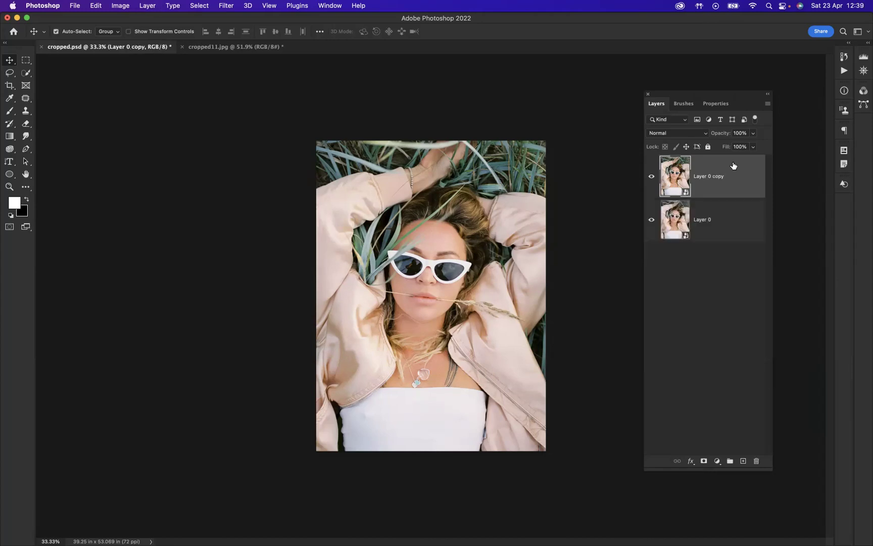
Add an empty Layer 1 above Layer 0, hide Layer 0 copy, and select Layer 1
click(713, 213)
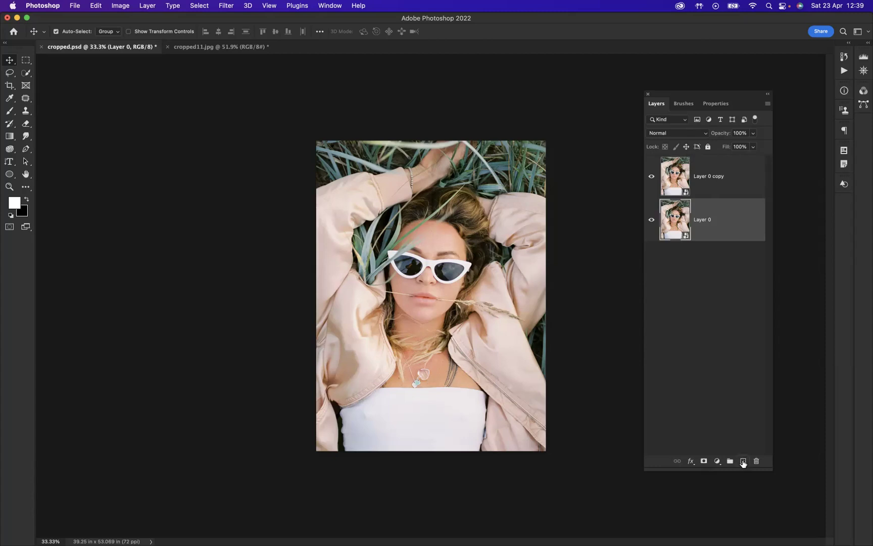
click(743, 461)
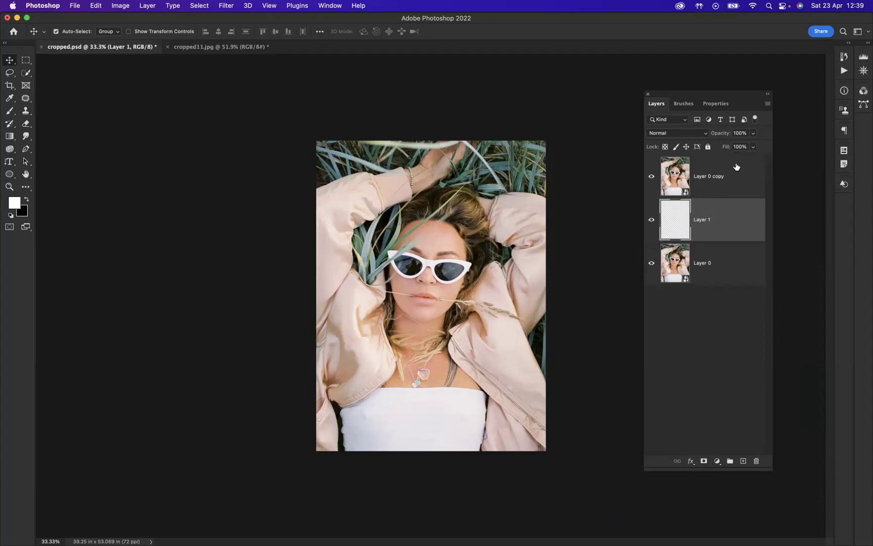
click(710, 165)
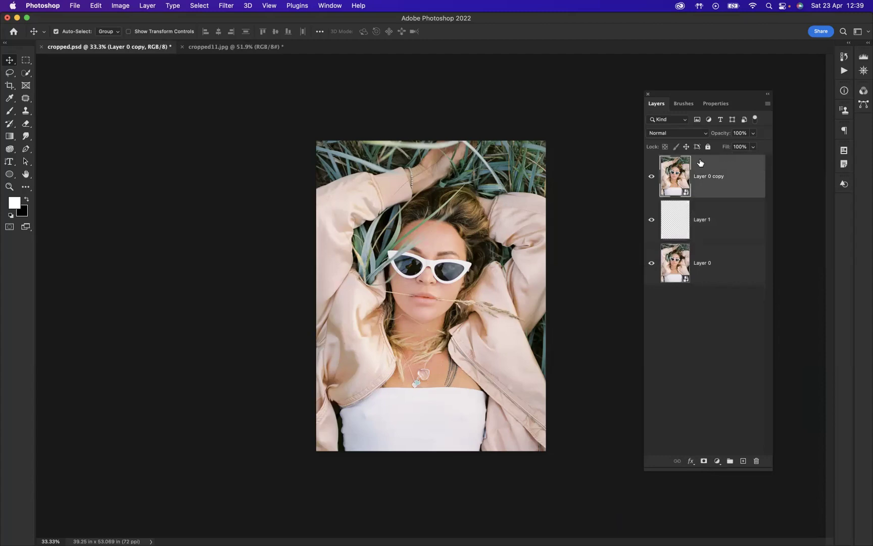
click(651, 178)
click(721, 216)
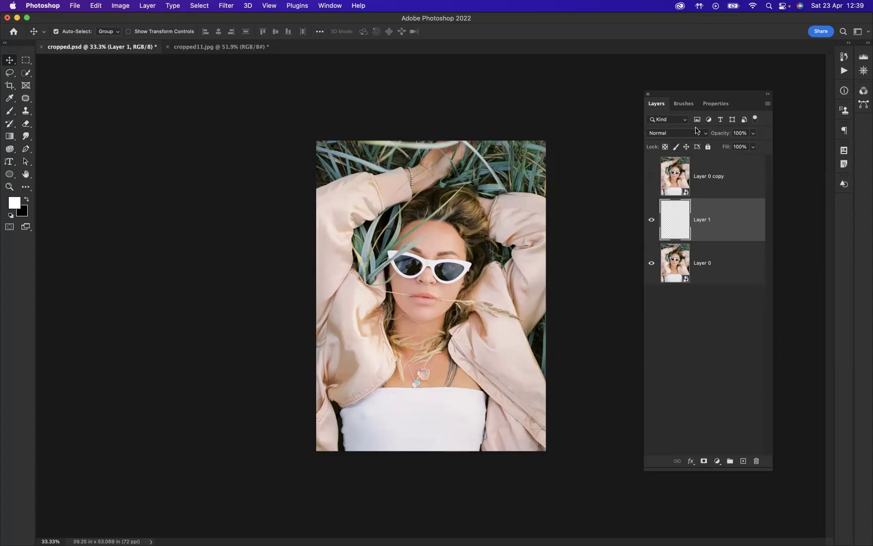
Activate the Brush tool with the custom 'brush 2' preset at 1154 px
click(683, 106)
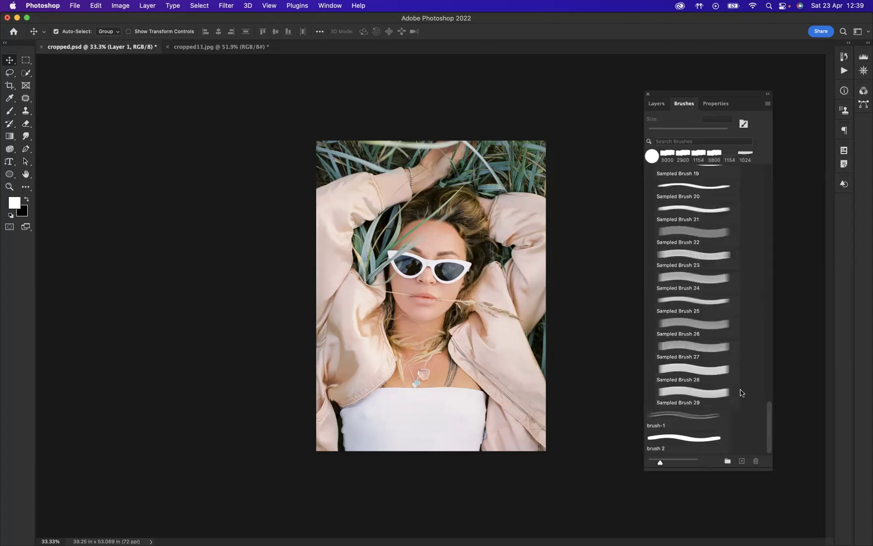
mouse_move(769, 428)
mouse_down()
mouse_move(767, 177)
mouse_move(772, 325)
mouse_move(782, 158)
mouse_move(767, 185)
mouse_move(762, 465)
mouse_up()
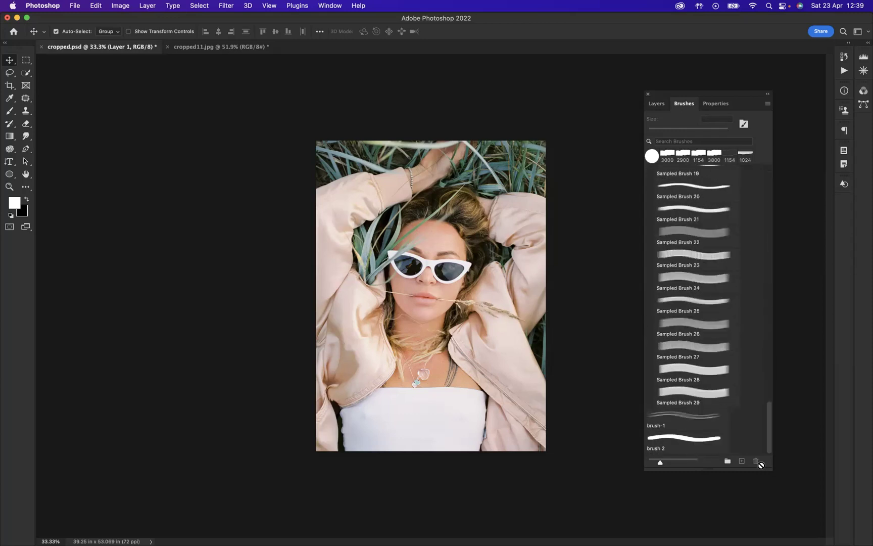
click(680, 444)
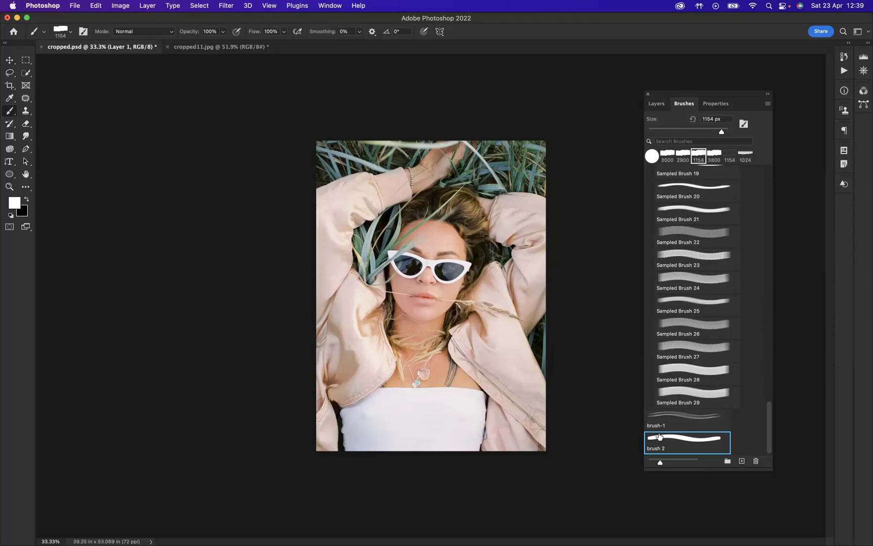
click(662, 108)
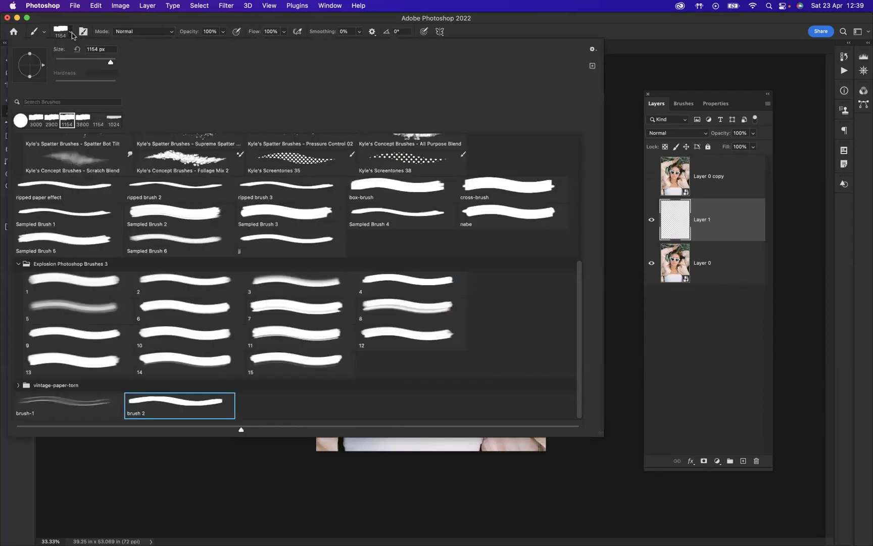
click(70, 32)
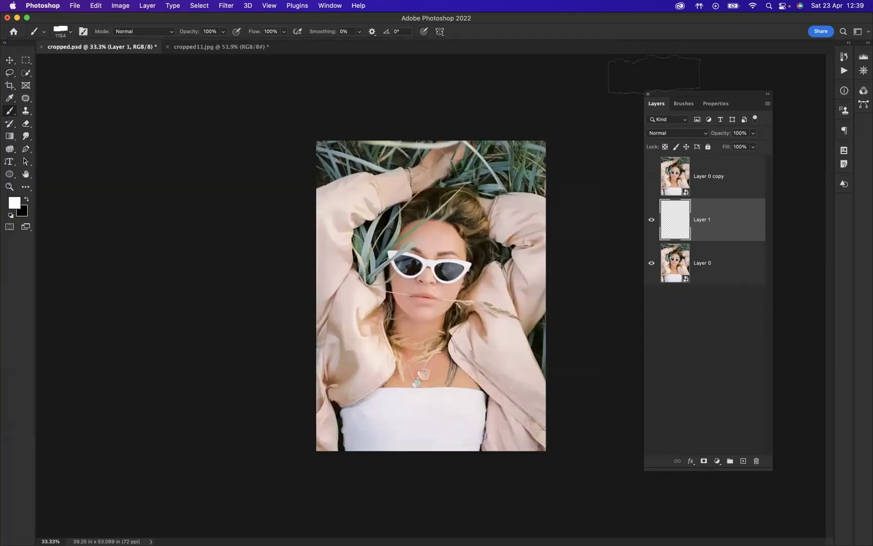
click(637, 101)
click(687, 106)
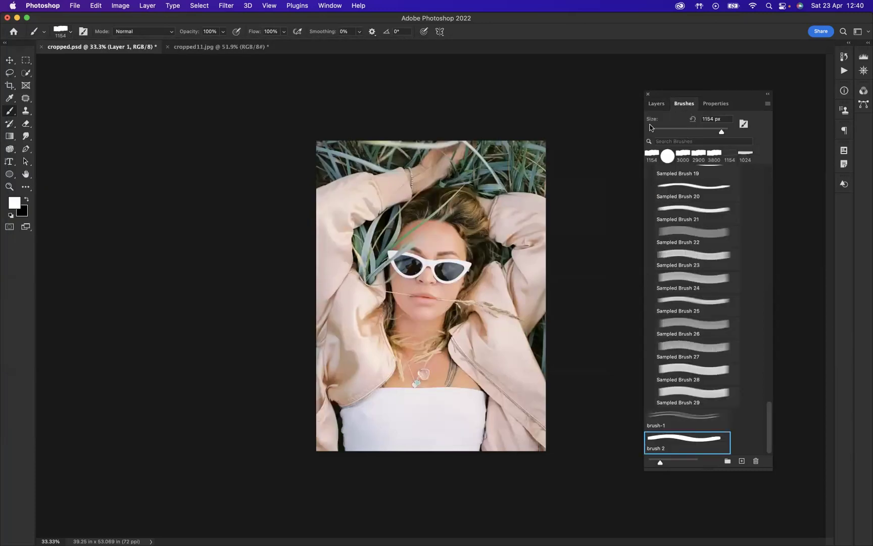
click(656, 103)
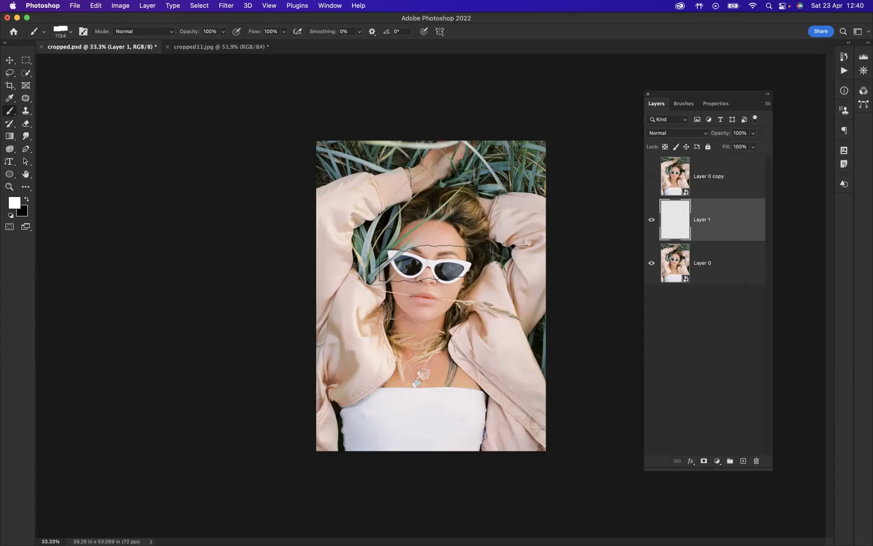
Enlarge the brush to 3000 px and stamp a white torn band across the face on Layer 1
key(bracketright)
key(bracketright)
key(bracketright)
key(bracketright)
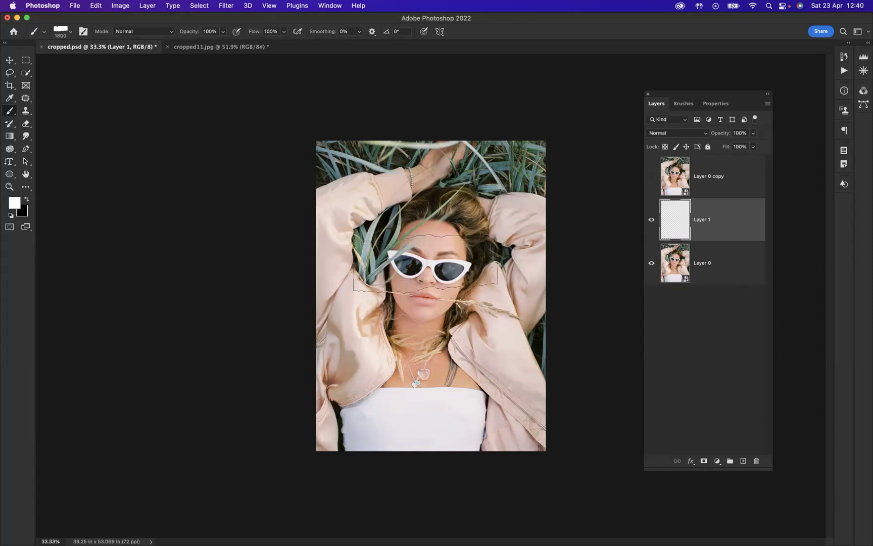
key(bracketright)
key(bracketright)
key(bracketright)
key(bracketright)
key(bracketright)
key(bracketright)
key(bracketright)
key(bracketright)
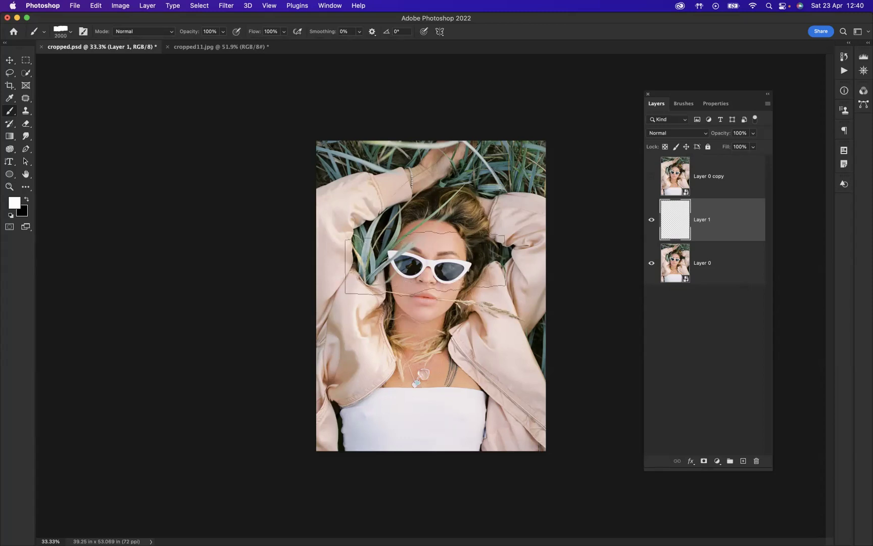
key(bracketright)
key(bracketright)
key(bracketright)
key(bracketright)
key(bracketright)
key(bracketright)
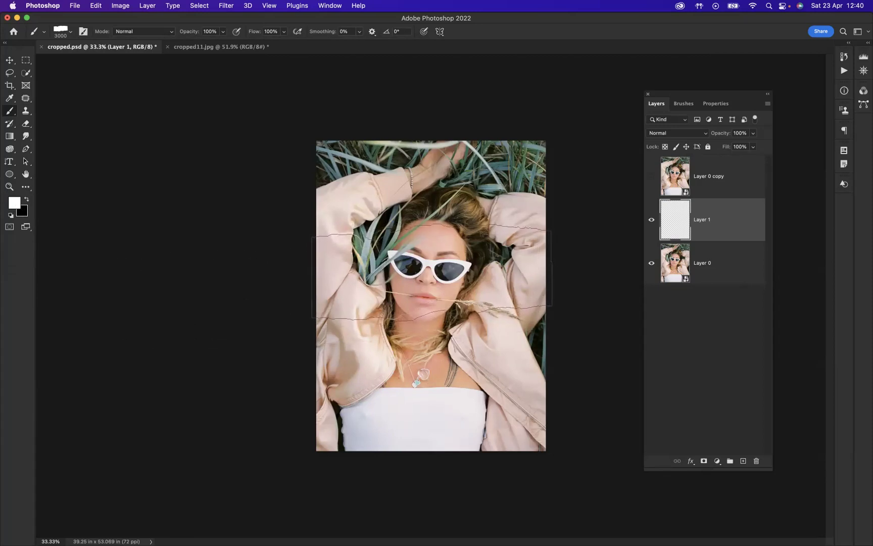
click(432, 271)
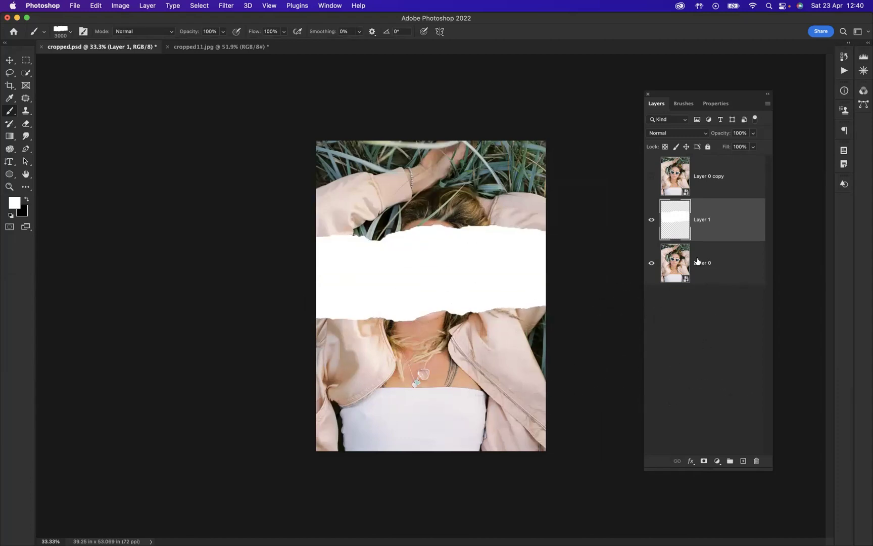
Make Layer 0 copy visible again and clip it to Layer 1 so the portrait shows through the band
click(652, 177)
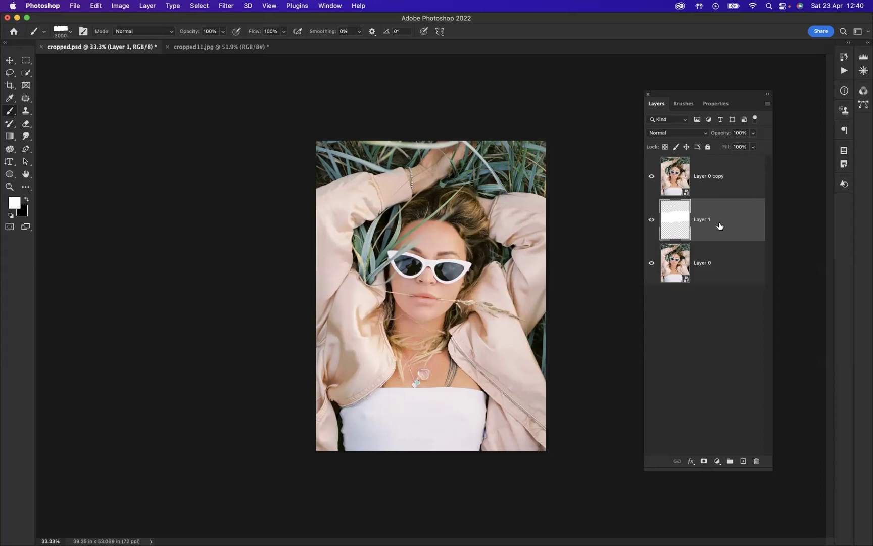
click(738, 175)
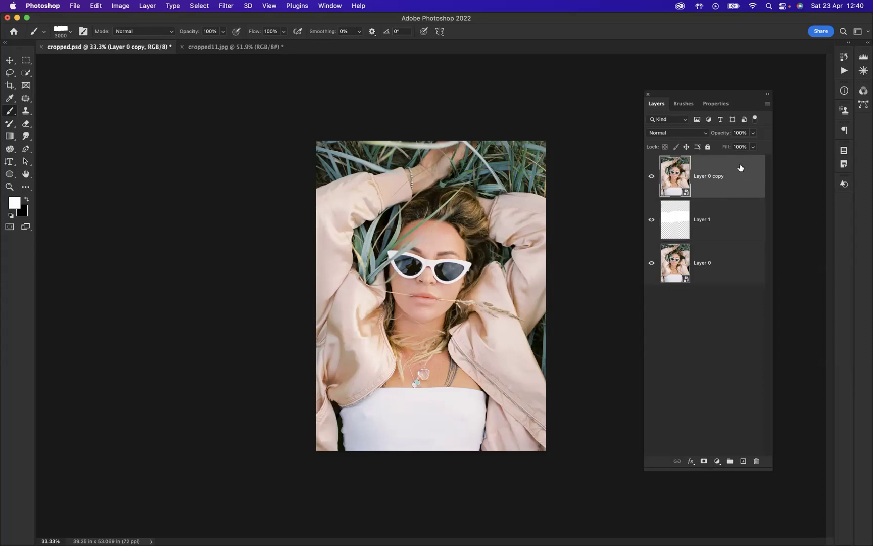
right_click(740, 168)
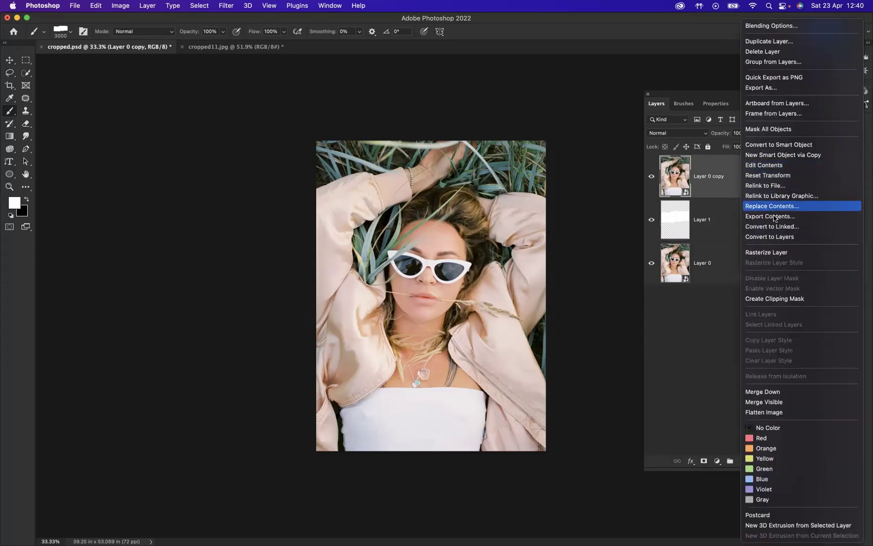
click(723, 186)
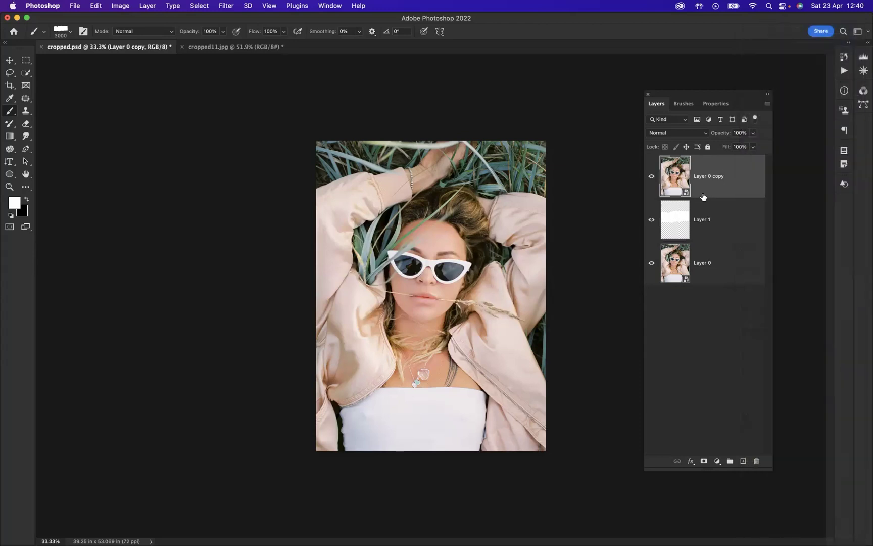
drag(704, 197, 705, 193)
alt+click(705, 195)
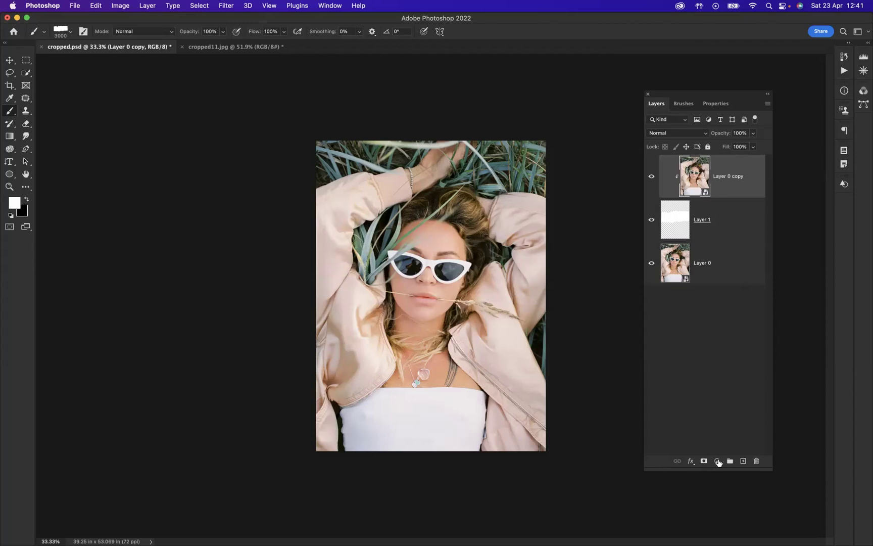
Add a Black & White adjustment layer with Reds at -12 and Yellows at 34
click(717, 461)
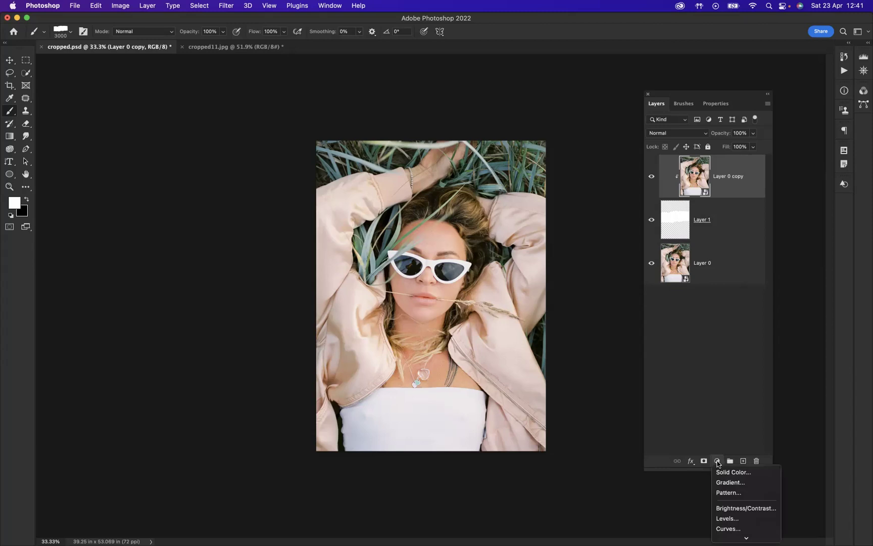
mouse_move(736, 537)
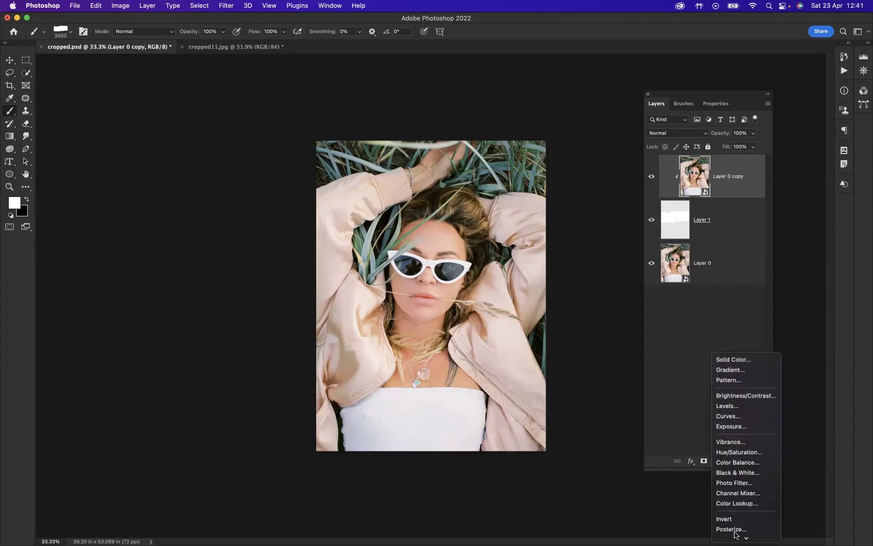
click(745, 474)
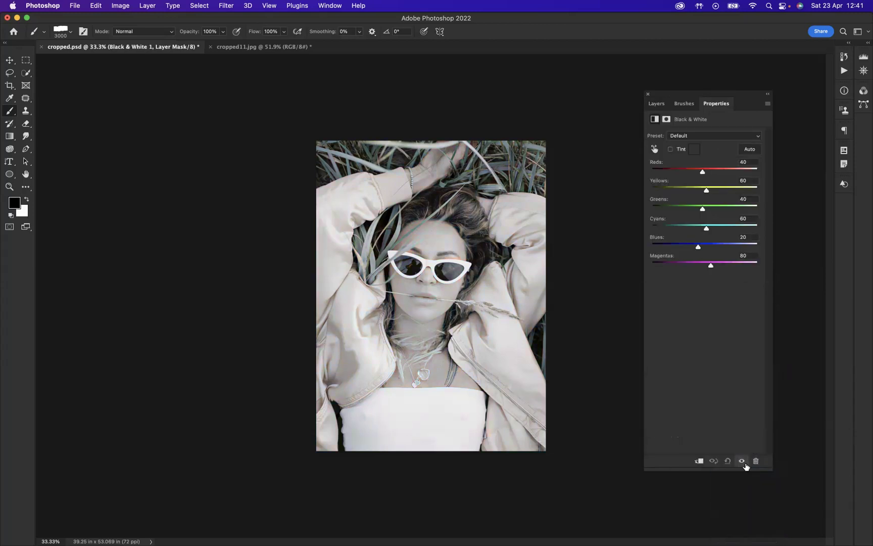
key(v)
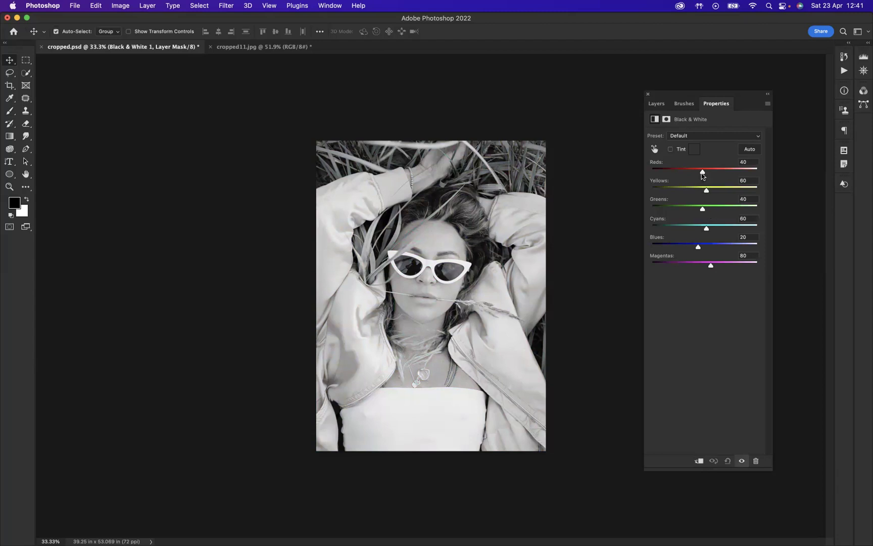
mouse_move(702, 174)
mouse_down()
mouse_move(692, 178)
mouse_move(699, 192)
mouse_up()
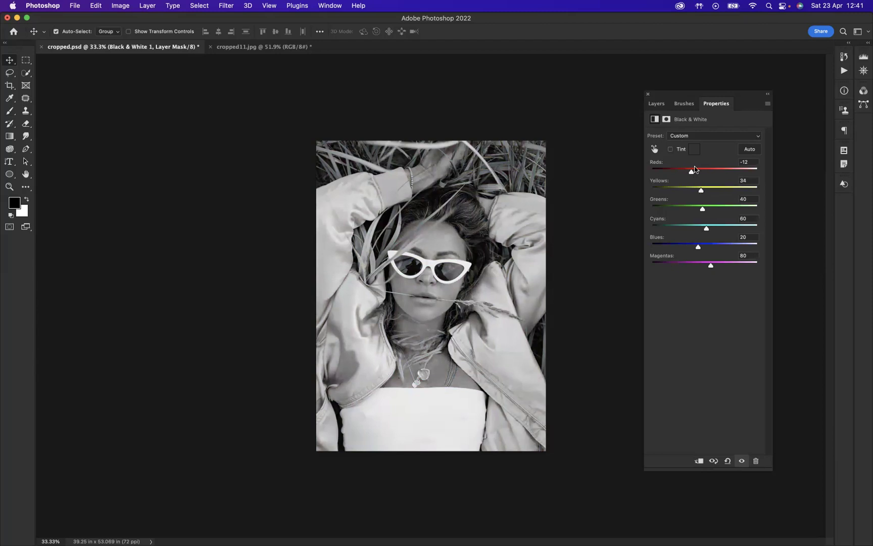
click(659, 104)
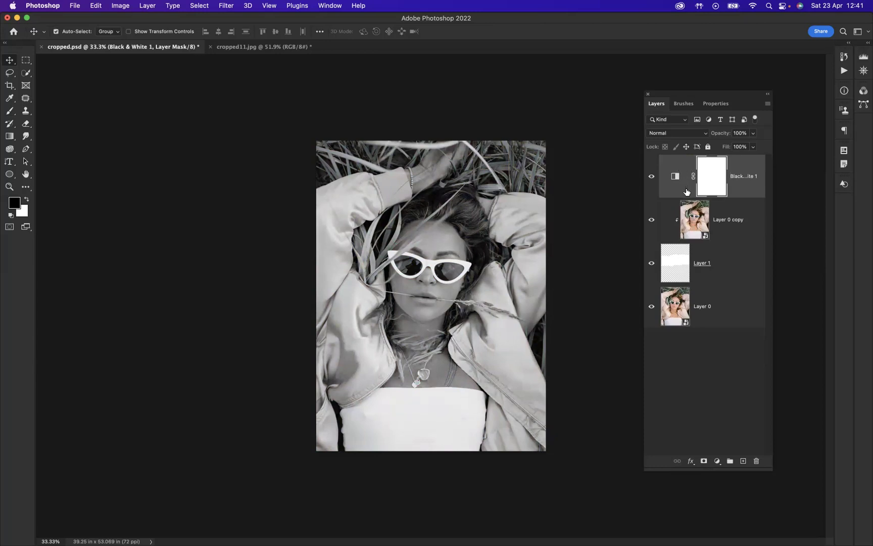
Clip the Black & White 1 adjustment to Layer 0 copy so only the band turns grayscale
drag(712, 193, 738, 198)
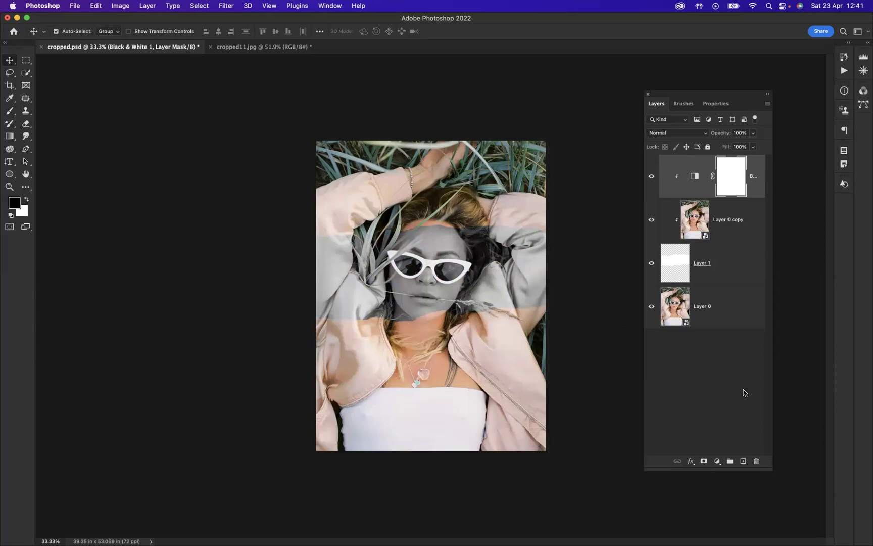
Create Layer 2 on top, fit the image on screen, and clip Layer 2 into the group
click(743, 462)
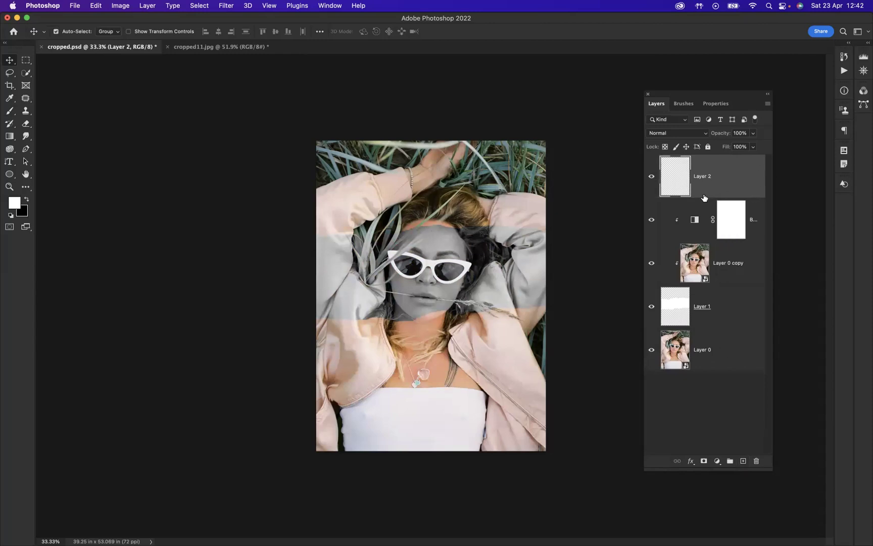
key(super+0)
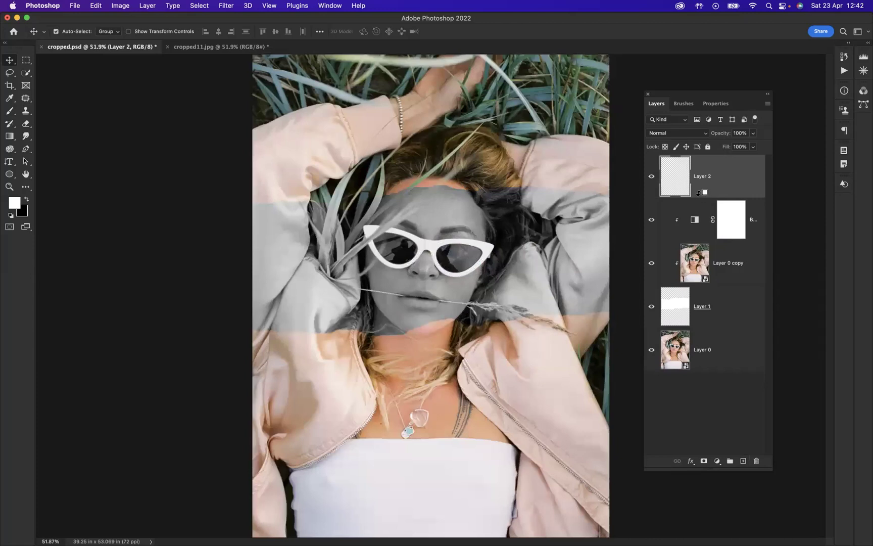
alt+click(698, 193)
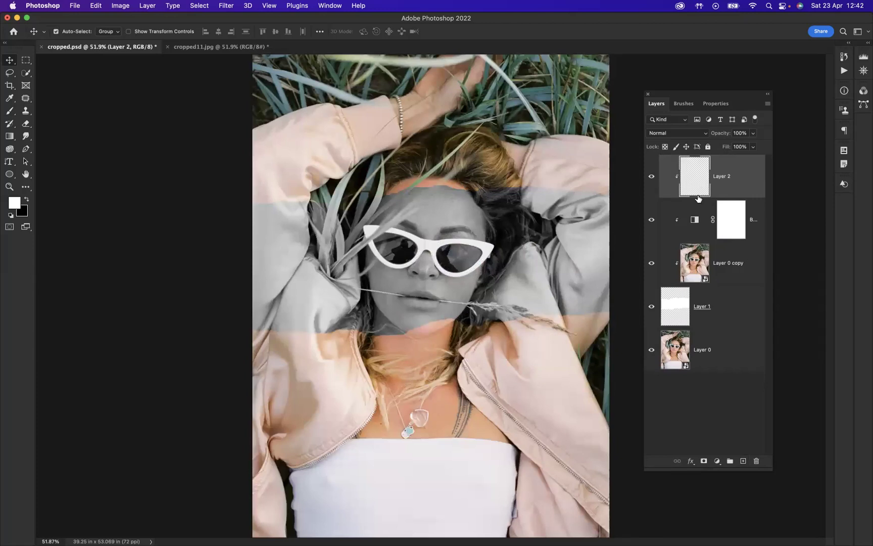
At 50% view, stamp white torn-paper edges along the top and bottom of the grayscale strip
key(super+minus)
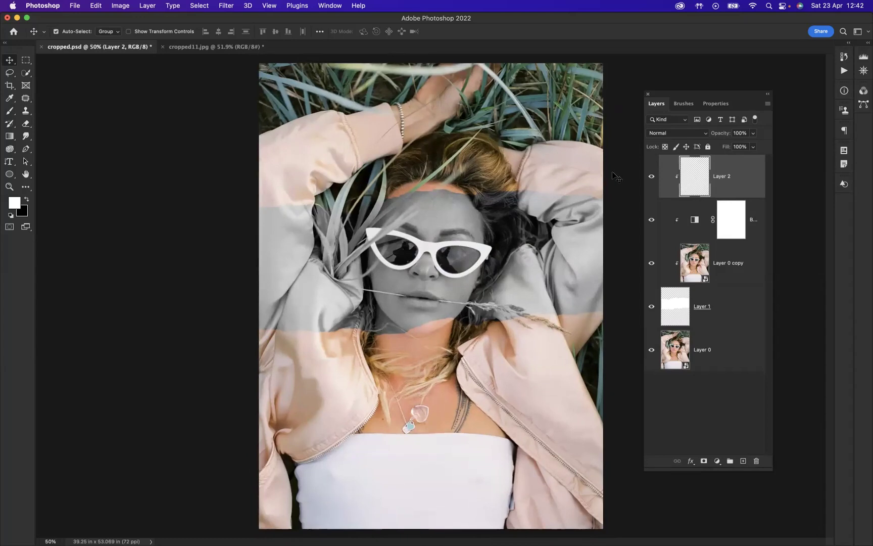
key(b)
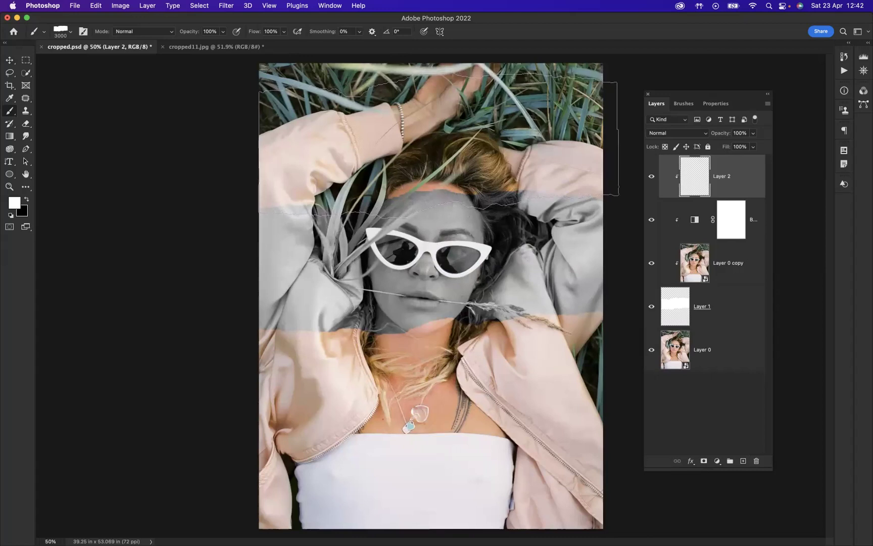
click(435, 139)
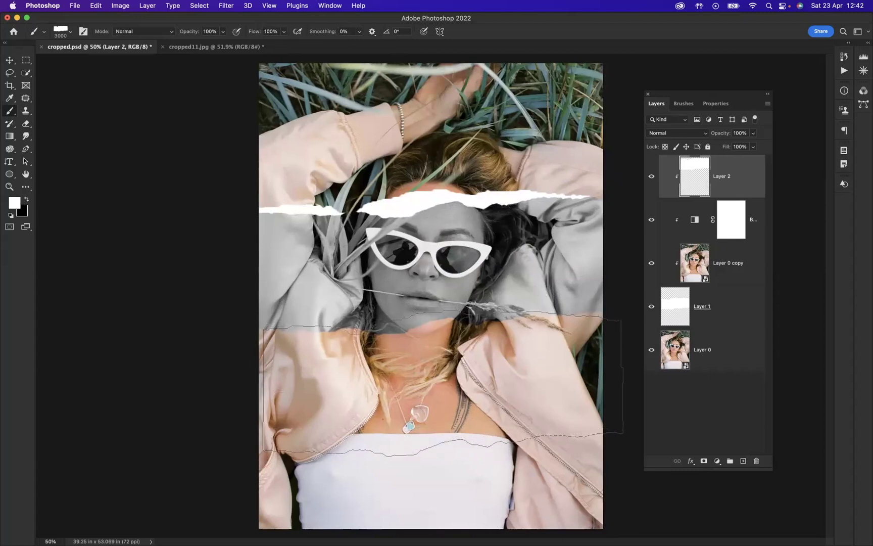
click(442, 381)
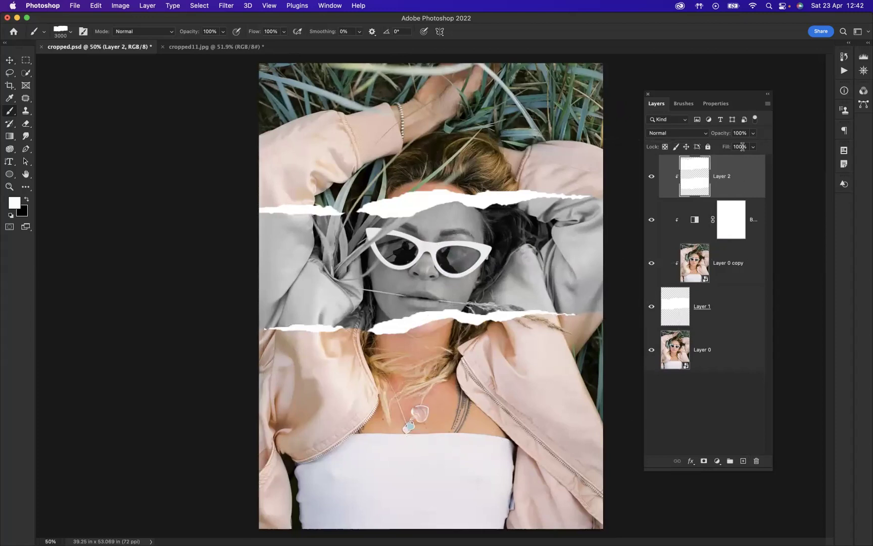
key(v)
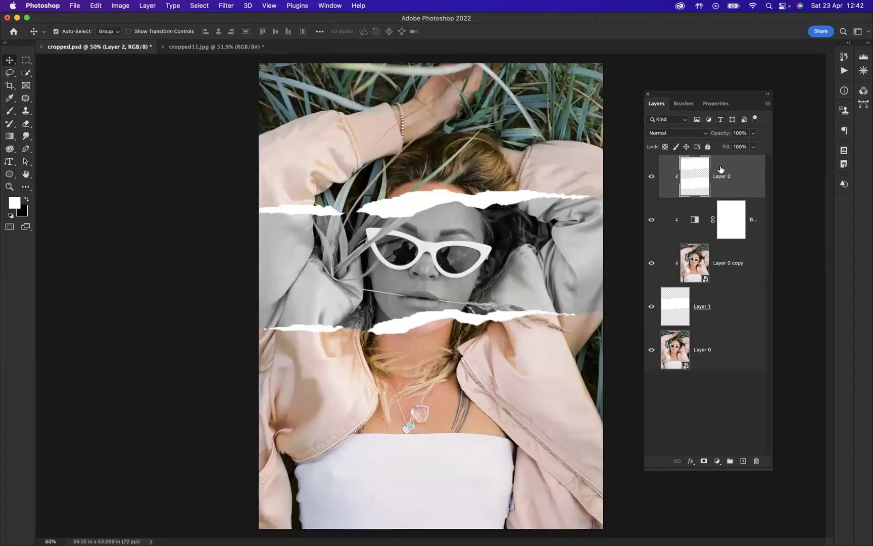
Give Layer 2 a Drop Shadow with 39% opacity, 24 px distance and 26% spread
double_click(749, 168)
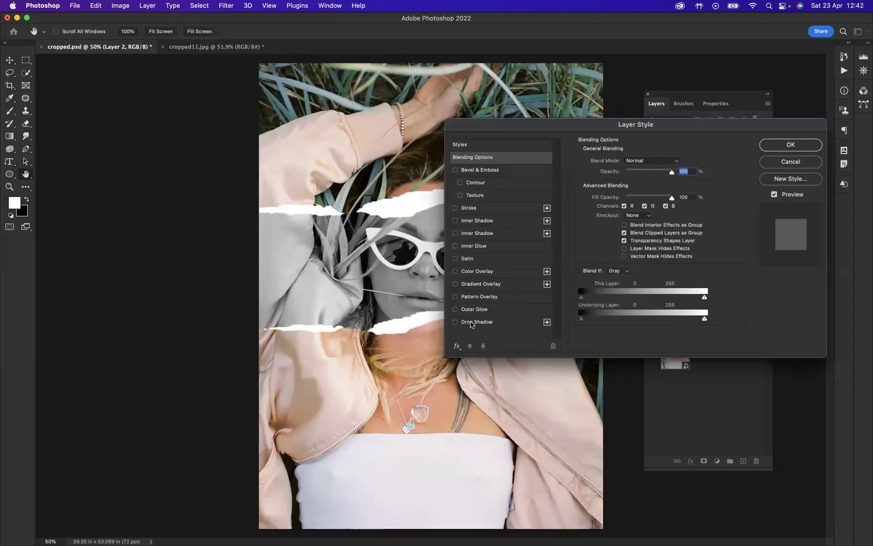
click(475, 322)
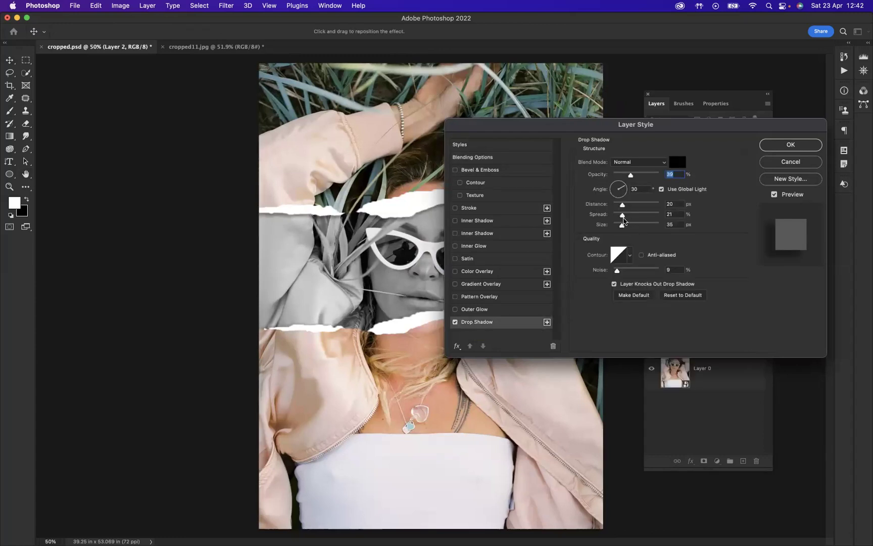
mouse_move(623, 215)
mouse_down()
mouse_move(625, 207)
mouse_move(625, 228)
mouse_up()
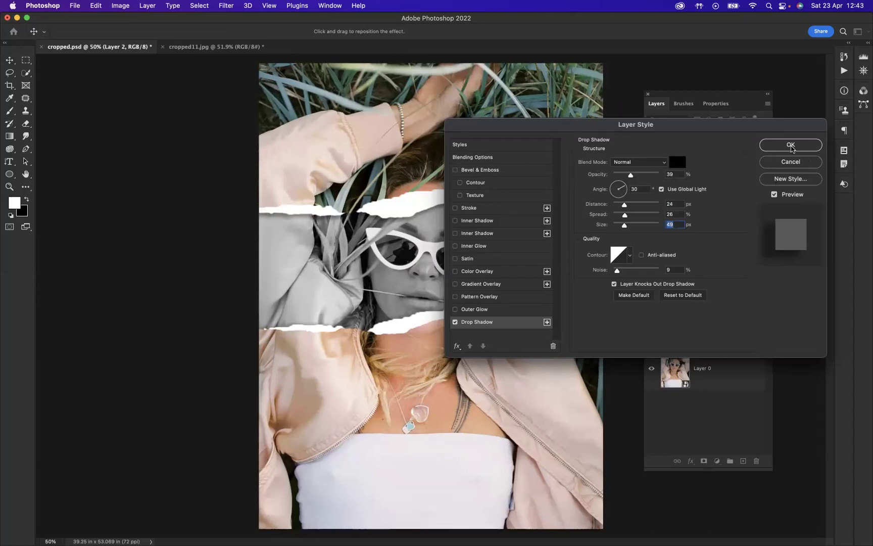
click(791, 148)
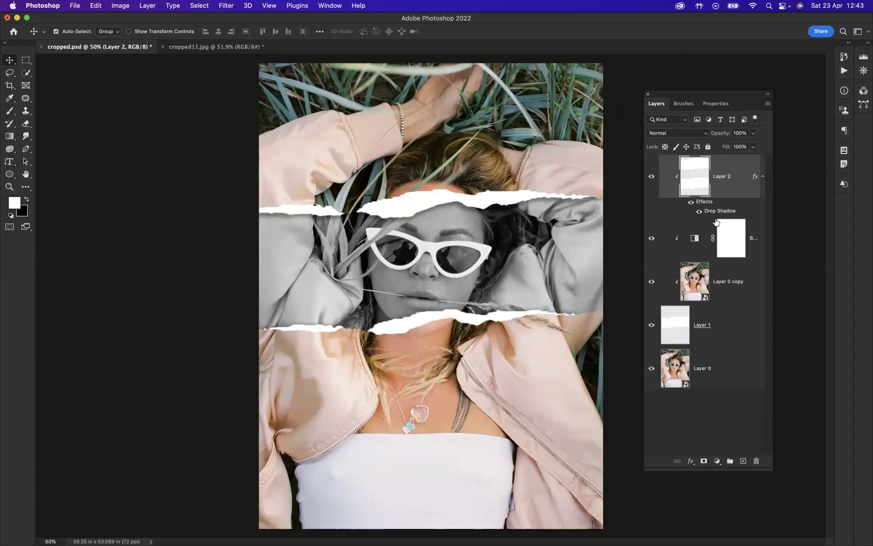
Select Layer 2 through Layer 0, duplicate them and merge the duplicates into Layer 2 copy
shift+click(730, 375)
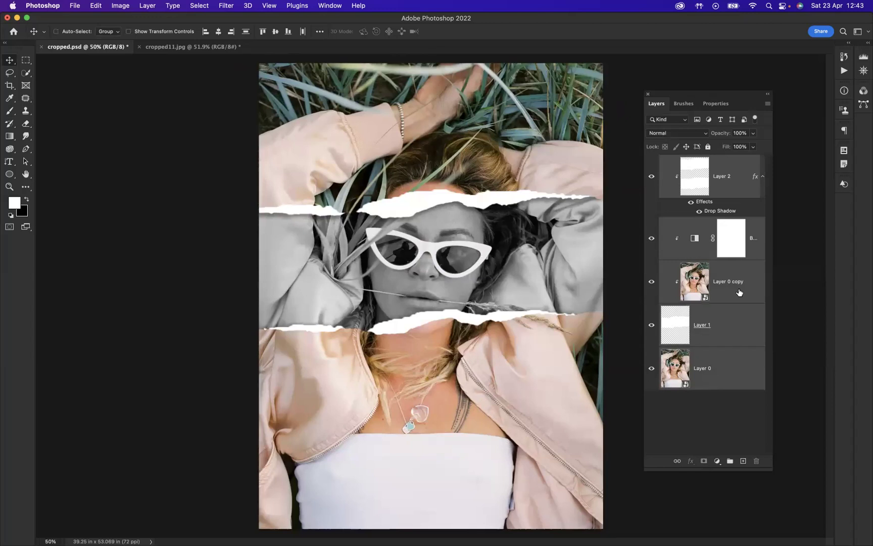
key(super+j)
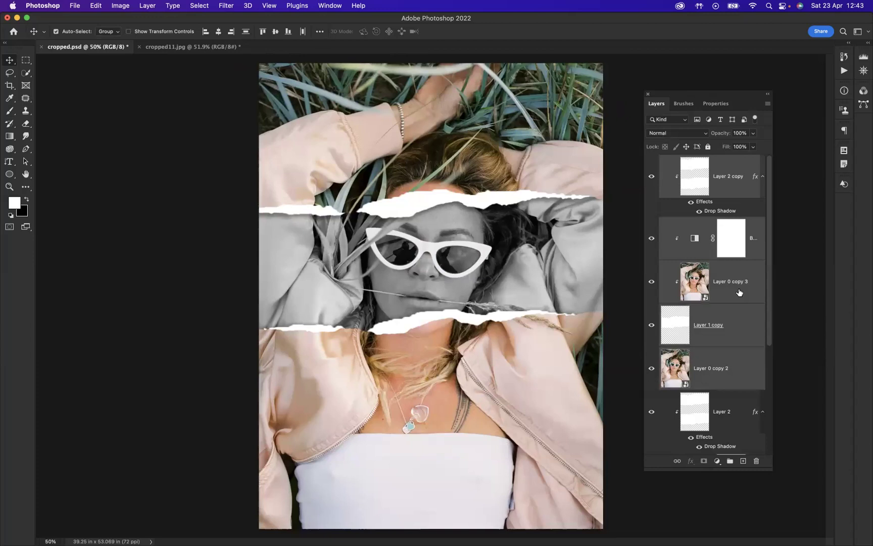
key(super+e)
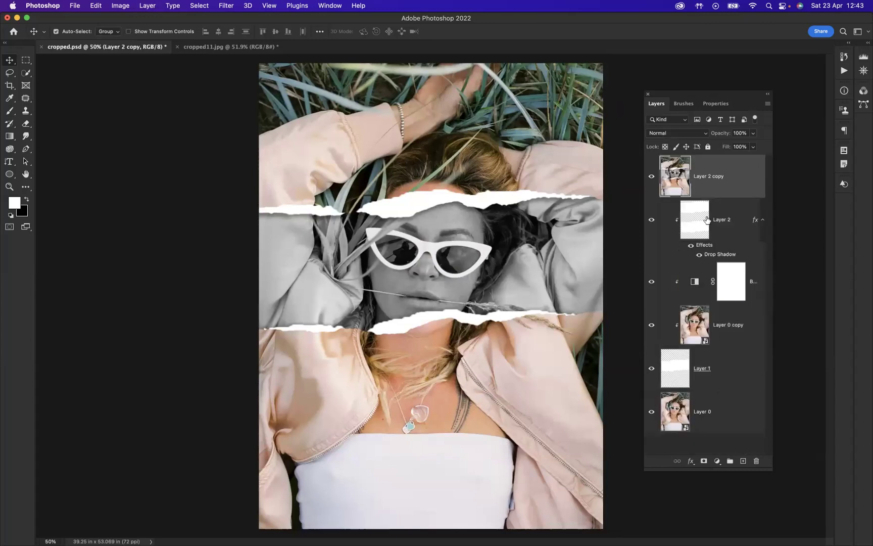
Hide Layer 0 copy, Layer 1 and Layer 0 so only the merged copy shows
click(725, 219)
click(720, 272)
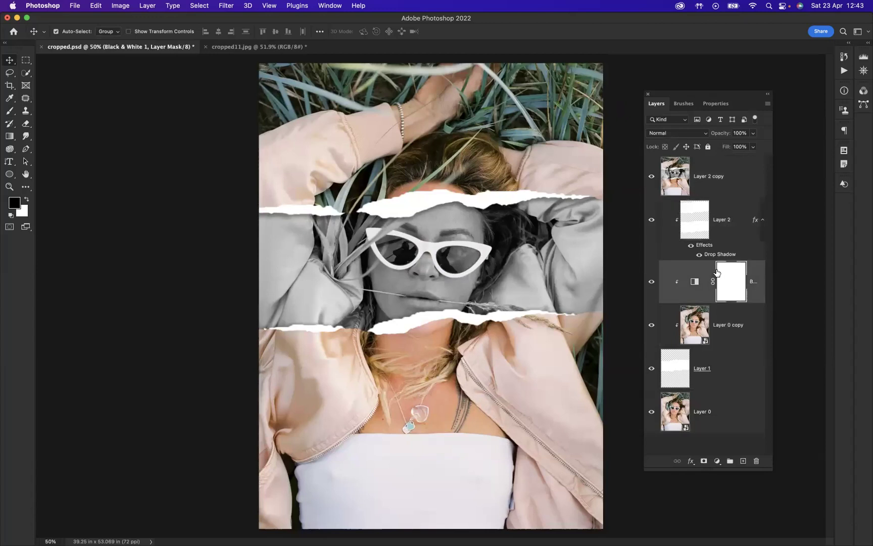
click(691, 336)
click(690, 375)
click(706, 417)
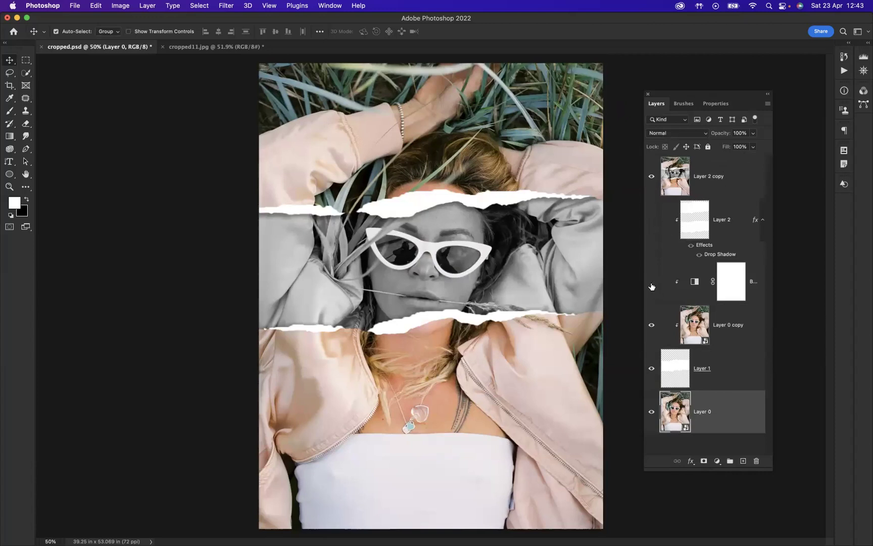
click(652, 324)
click(651, 368)
click(652, 413)
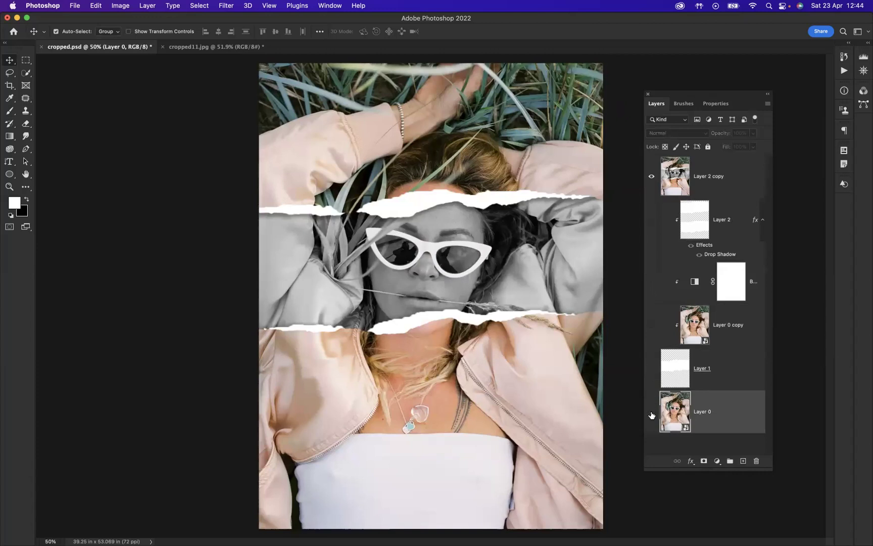
Convert the merged Layer 2 copy into a smart object
click(739, 182)
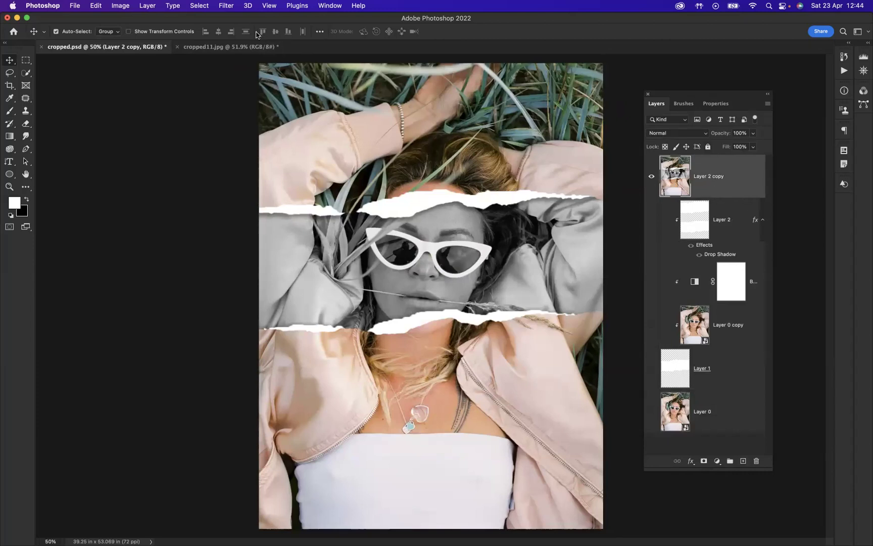
right_click(736, 174)
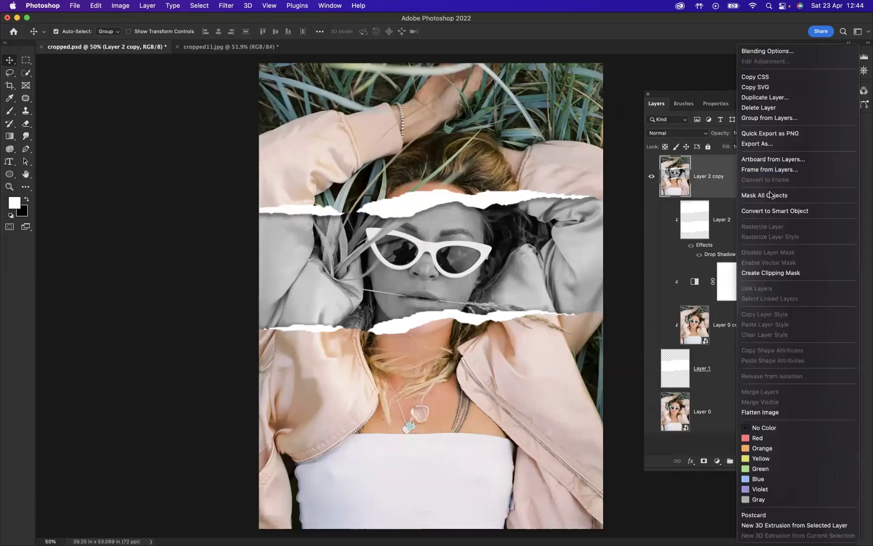
click(769, 211)
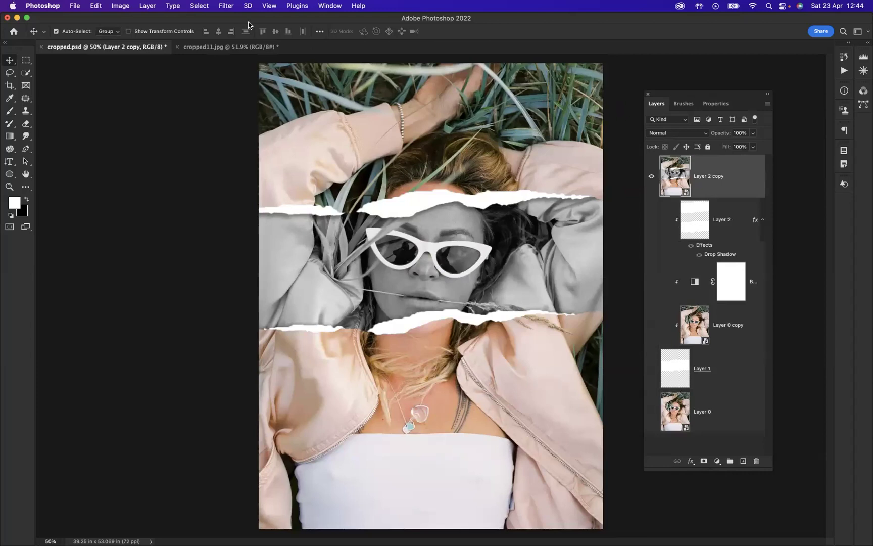
click(227, 9)
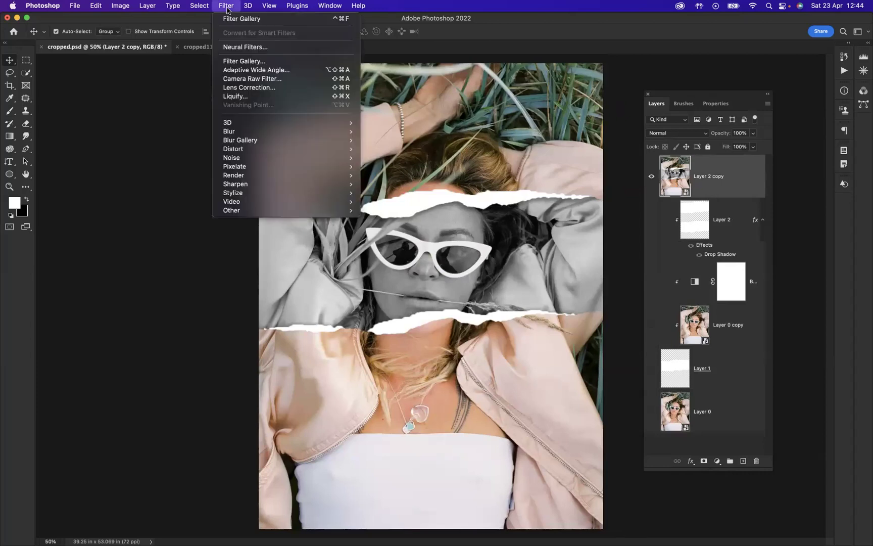
In the Filter Gallery, fit the preview and try the Artistic Cutout and Paint Daubs filters
click(254, 62)
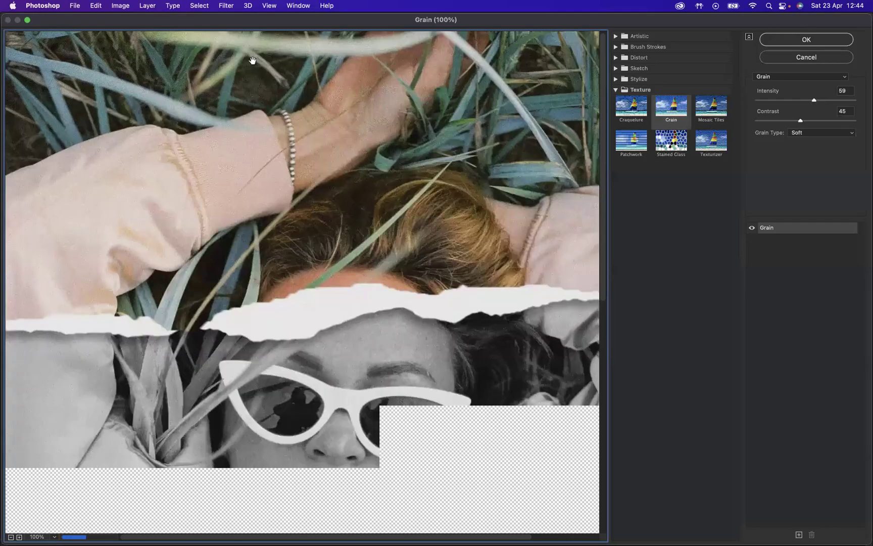
key(super+0)
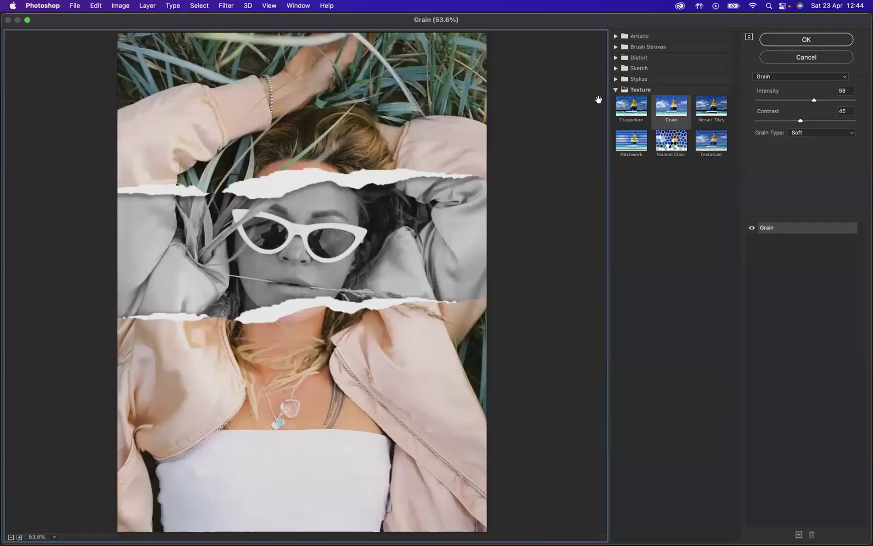
click(618, 90)
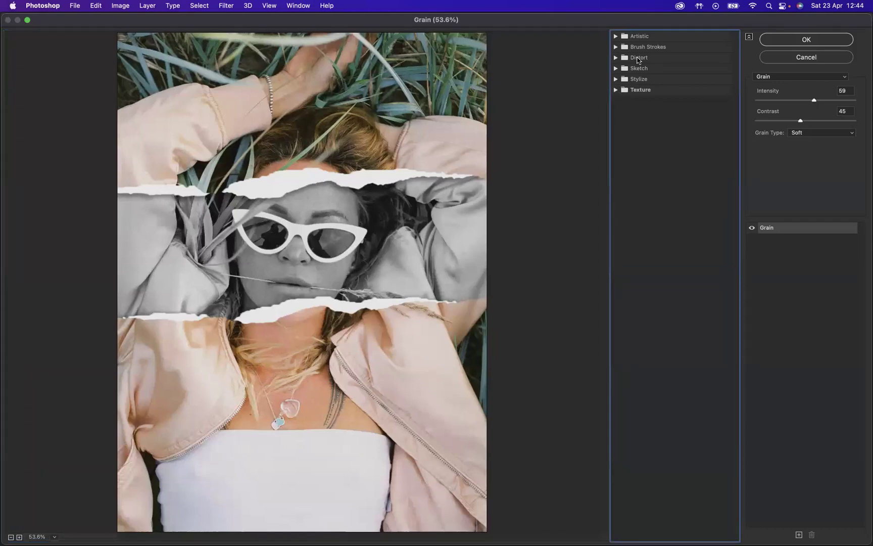
click(616, 36)
click(673, 60)
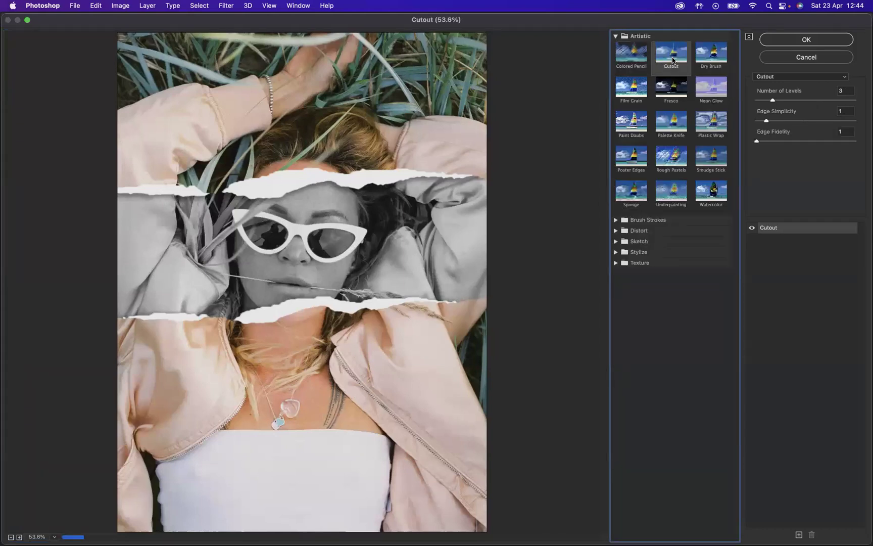
click(632, 120)
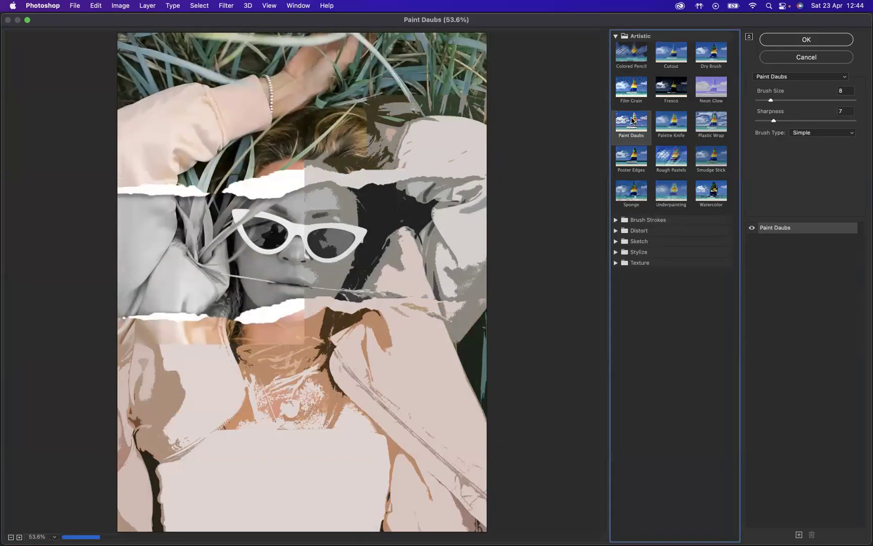
click(616, 36)
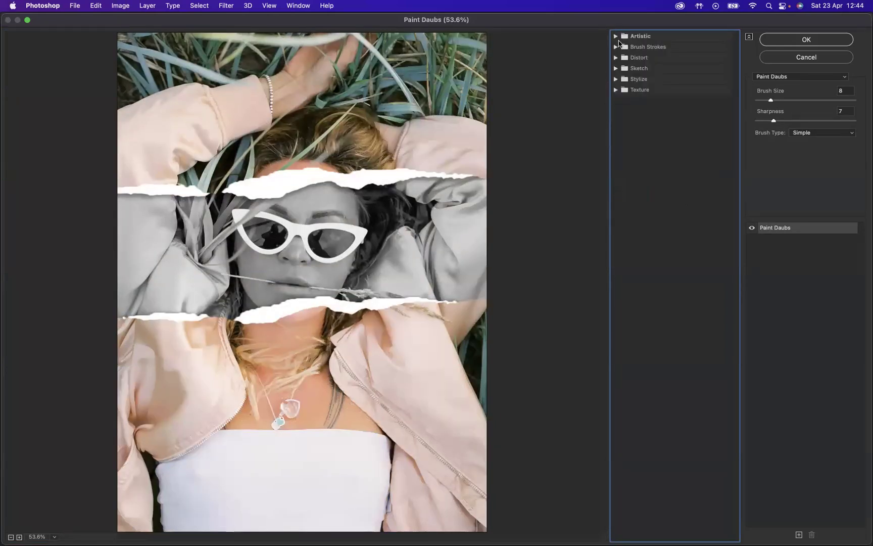
click(616, 90)
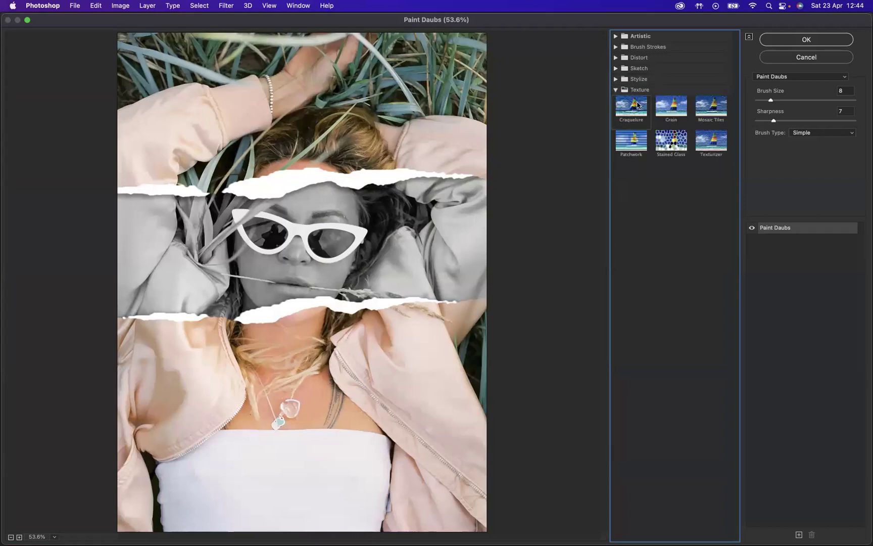
Choose Texture > Grain with Soft grain type and intensity around 48, then adjust contrast
click(666, 112)
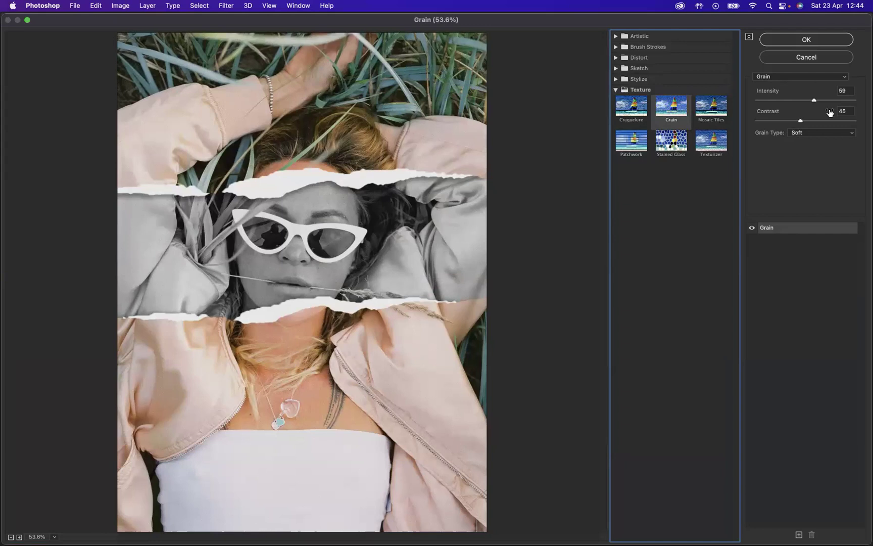
drag(814, 101, 803, 102)
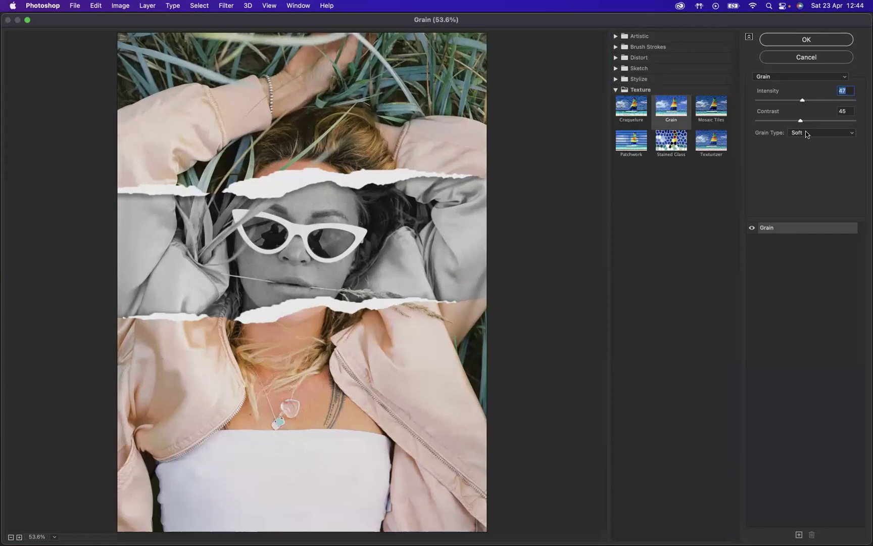
click(844, 136)
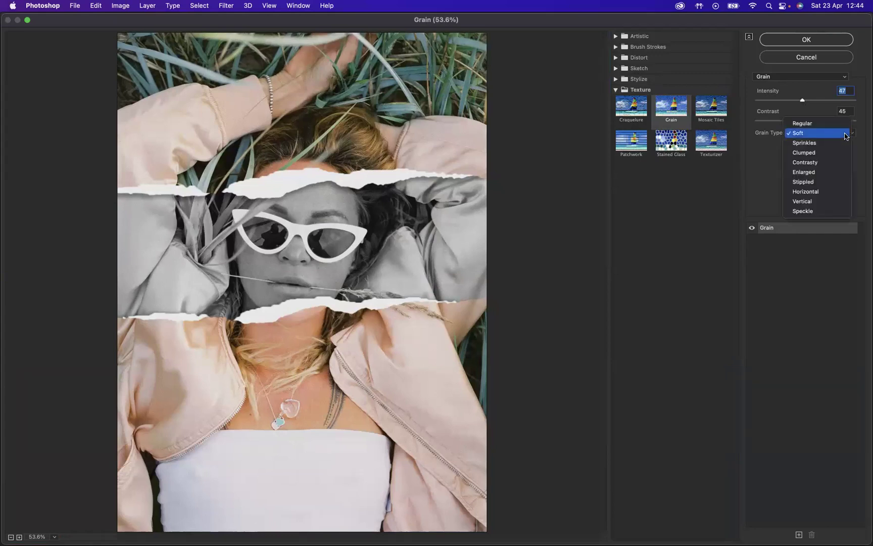
click(803, 135)
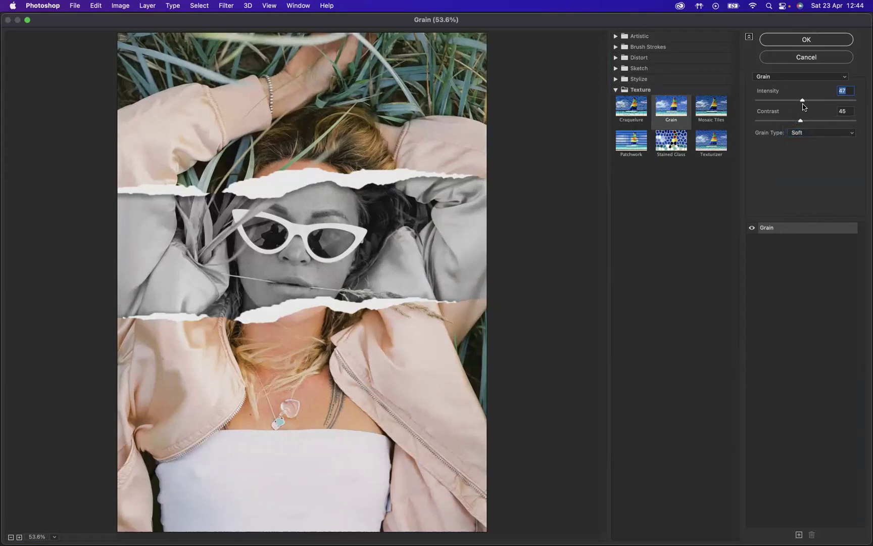
drag(804, 104, 802, 122)
click(801, 121)
Apply the Grain filter and switch to full-screen mode with the menu bar hidden
click(819, 42)
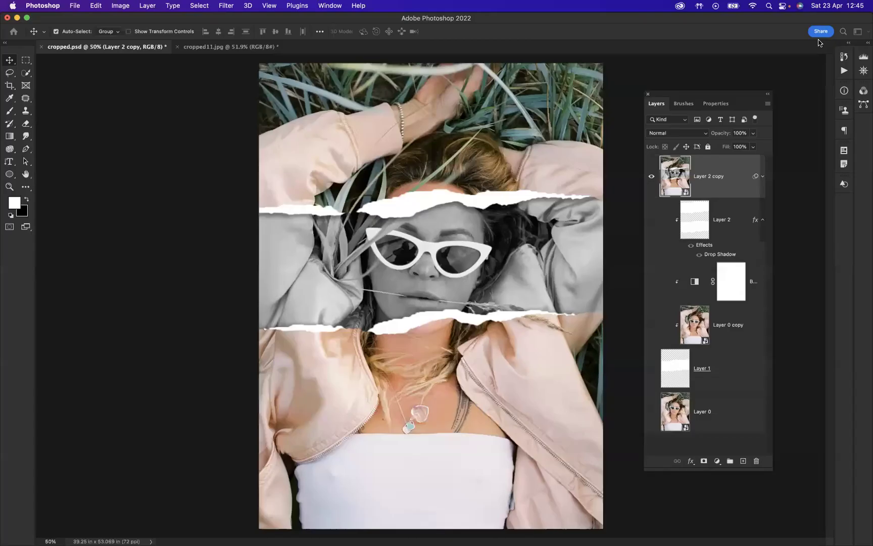
key(f)
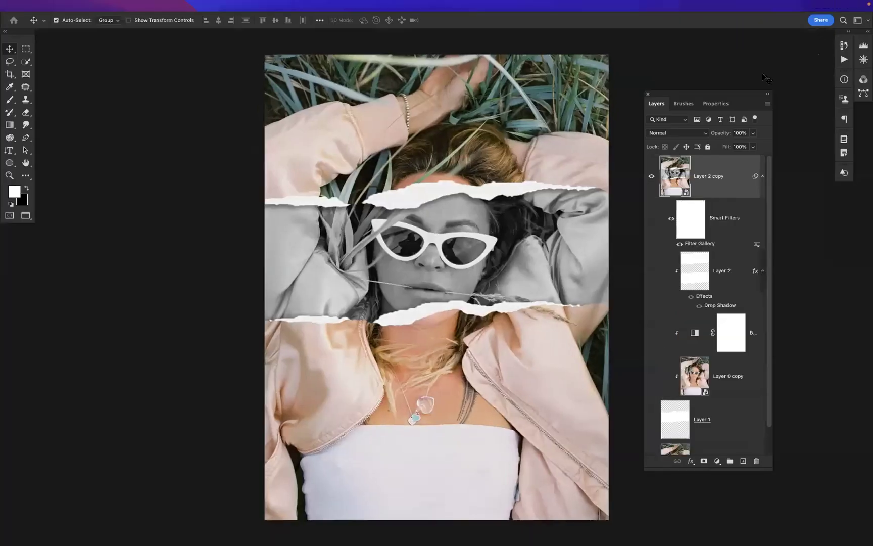